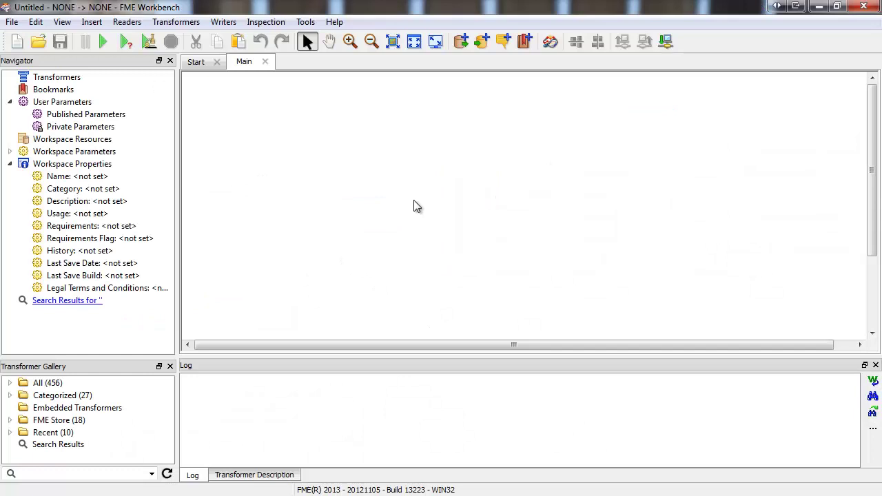
Add an Esri Shape reader for public_streets.shp
left_click(461, 42)
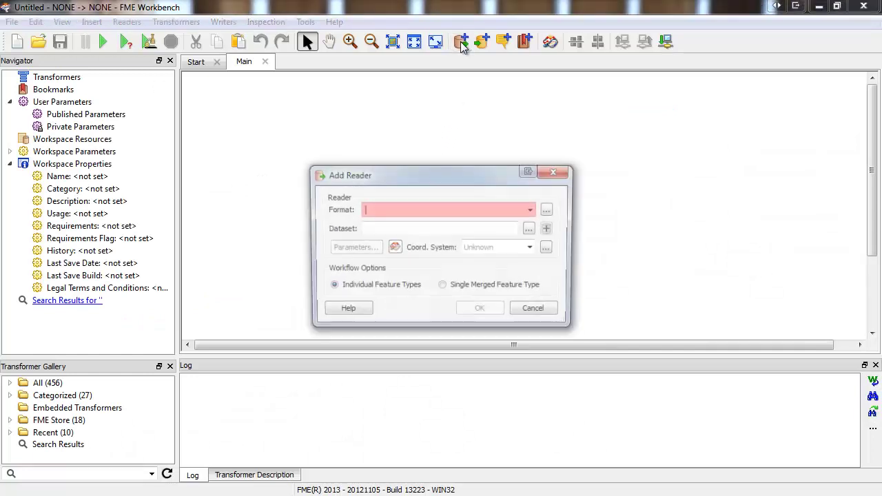
type("sha")
key("Return")
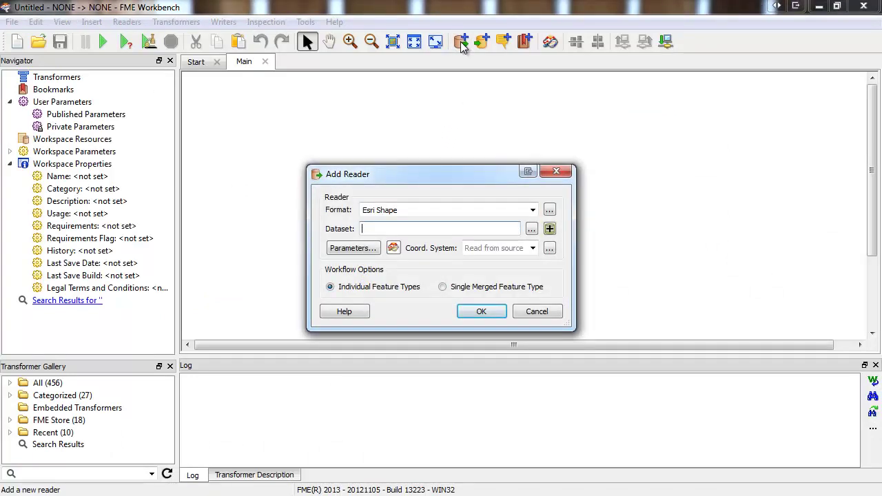
left_click(531, 229)
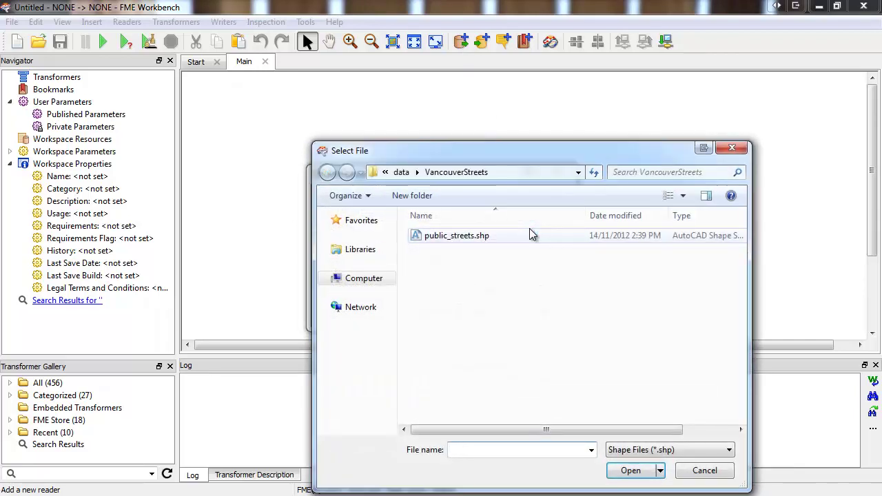
double_click(488, 237)
left_click(483, 310)
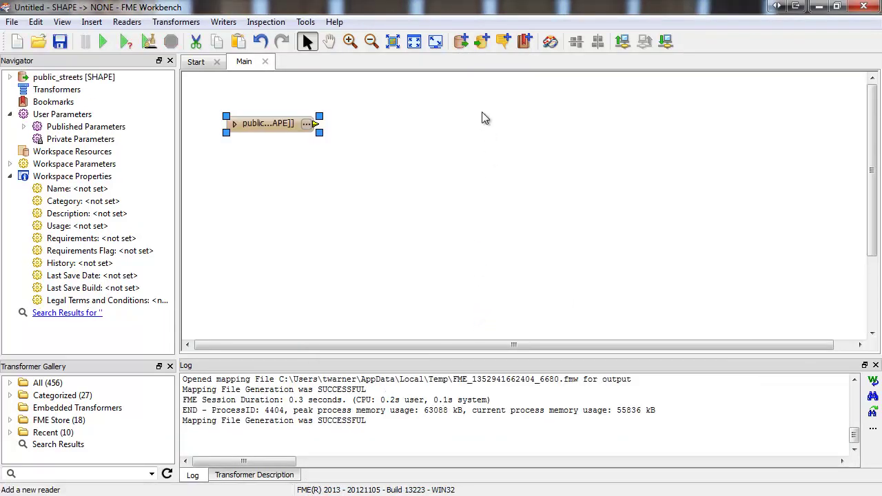
Add a second Esri Shape reader for VancouverAddresses\property_addresses.shp
left_click(460, 42)
left_click(531, 231)
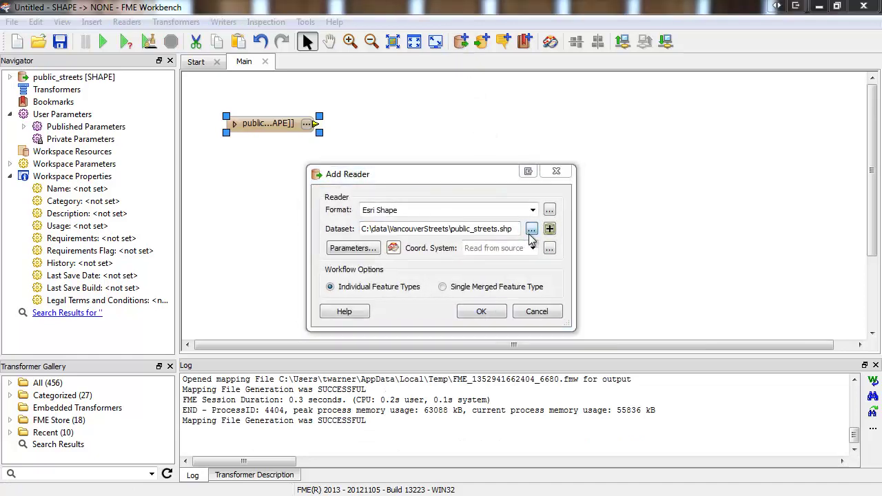
left_click(403, 174)
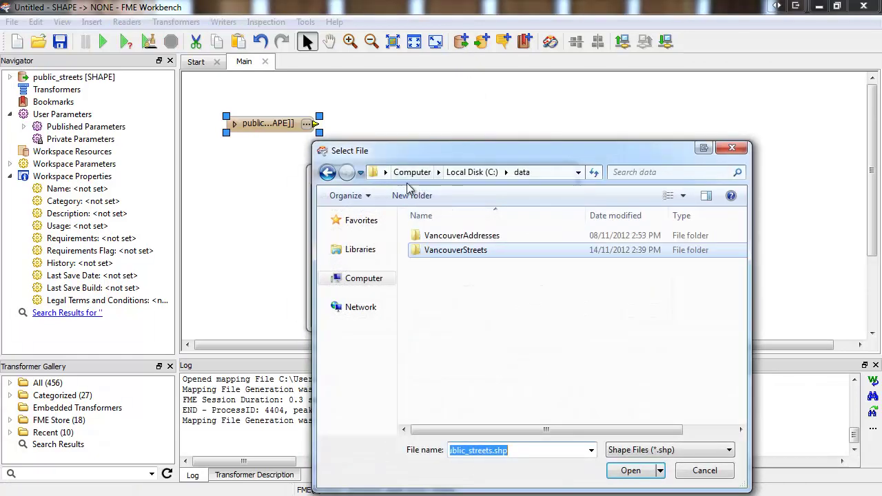
double_click(445, 236)
double_click(454, 236)
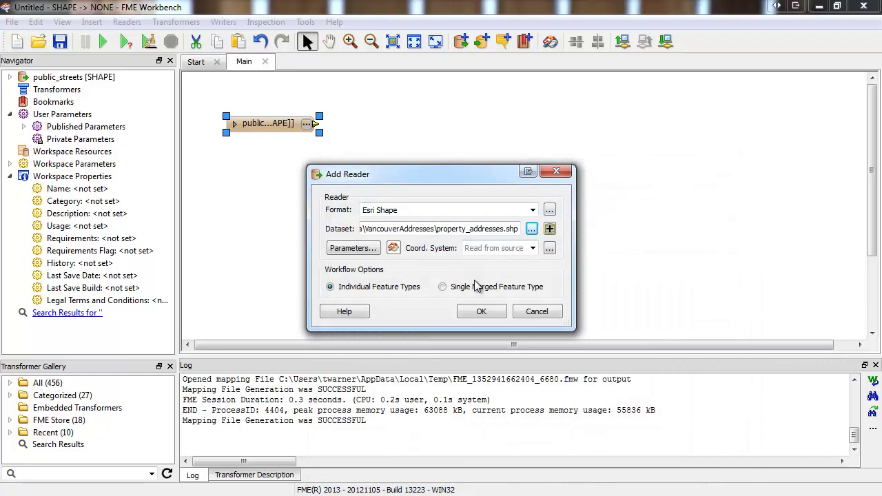
left_click(480, 312)
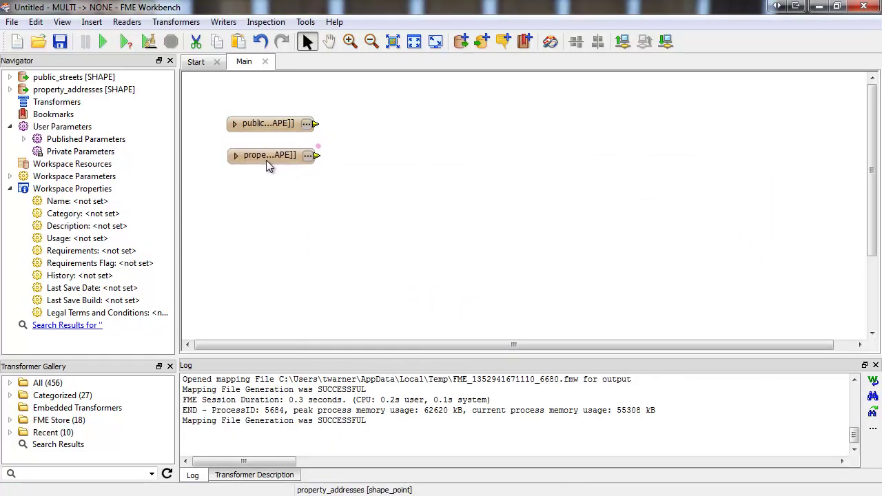
Add a 2DPointAdder fed by the property_addresses reader
left_click(267, 162)
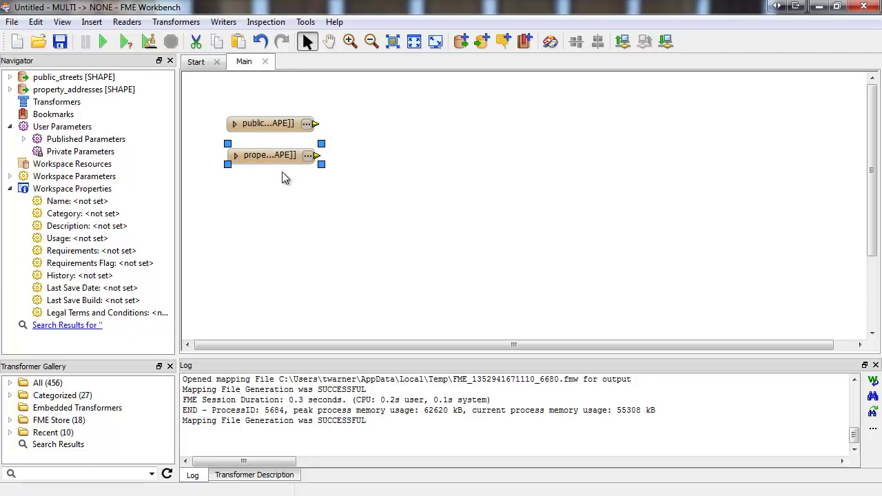
type("2dpoint")
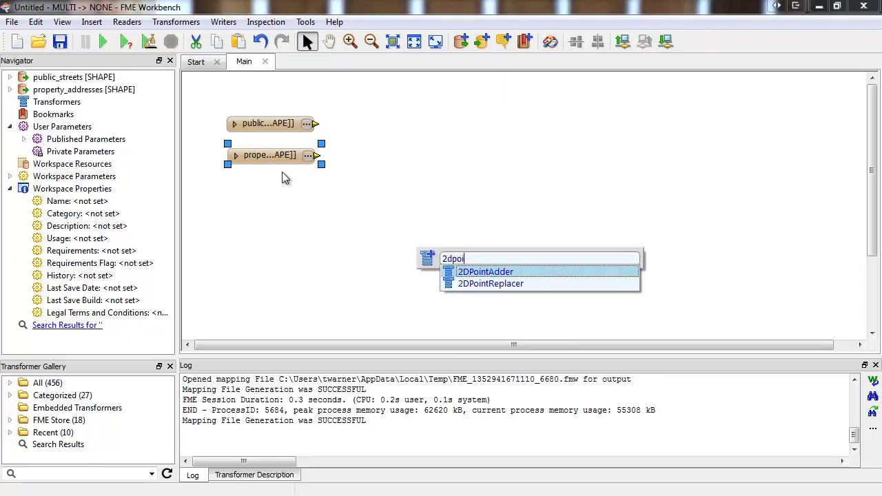
key("Return")
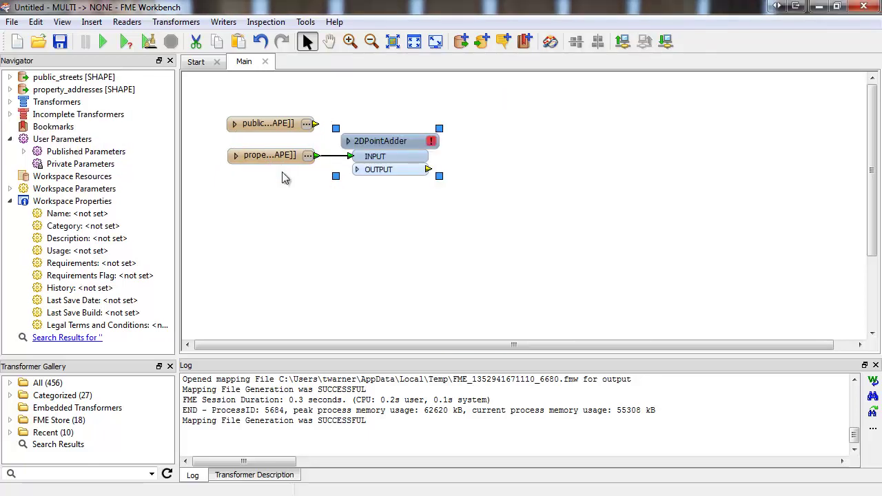
Set the 2DPointAdder point to X 491040.95852375199 and Y 5456371.5467510596
left_click(432, 143)
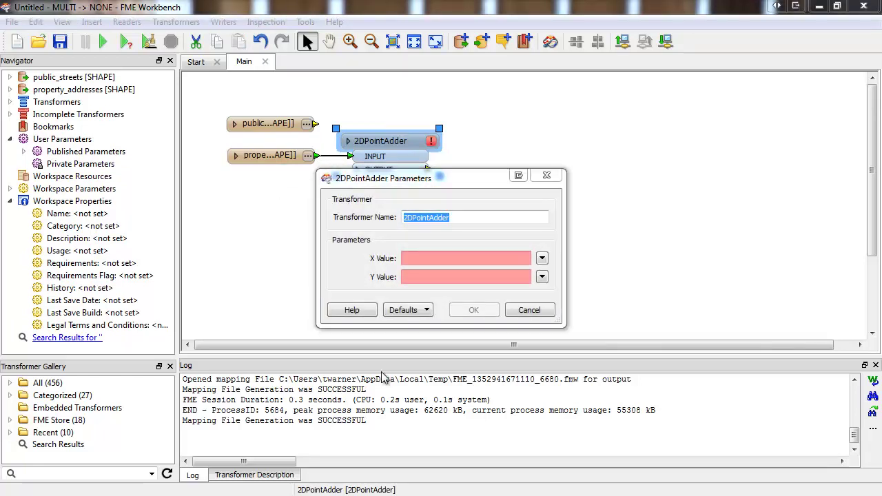
left_click(430, 258)
type("491040.95852375199")
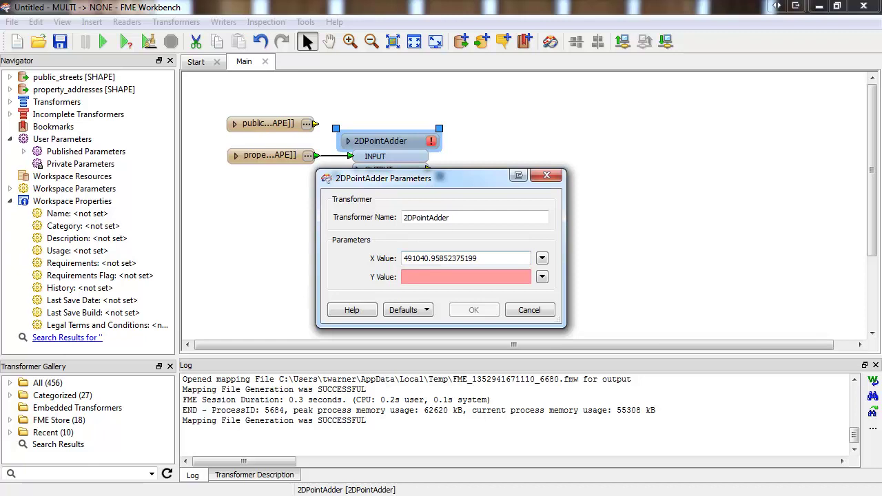
left_click(429, 276)
type("5456371.5467510596")
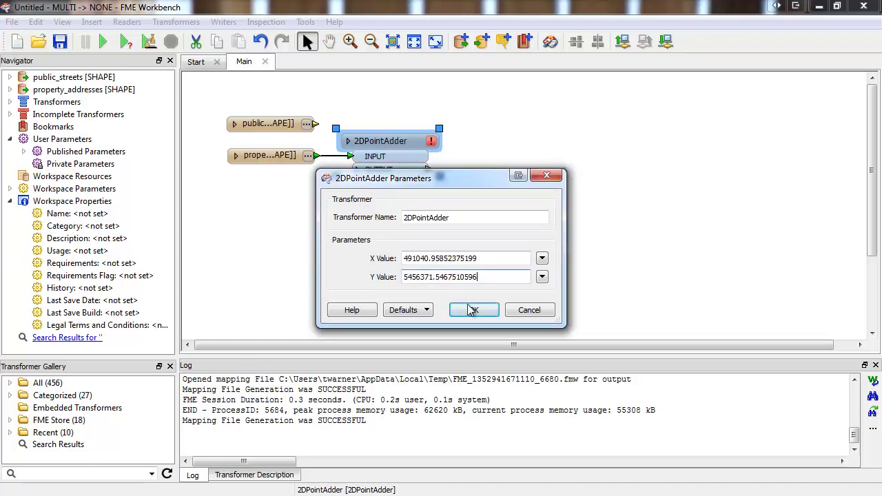
left_click(473, 310)
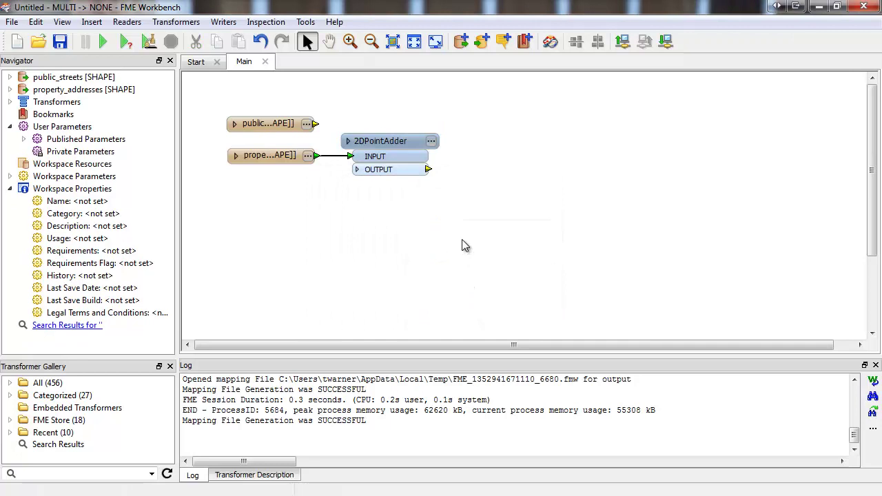
Add a PointConnector, move it lower on the canvas, then delete it
type("pointco")
key("Return")
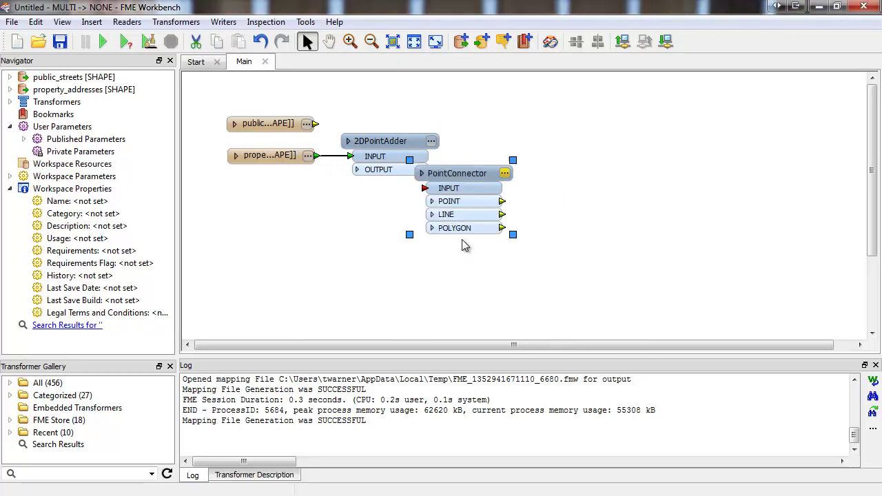
left_click_drag(474, 175, 468, 209)
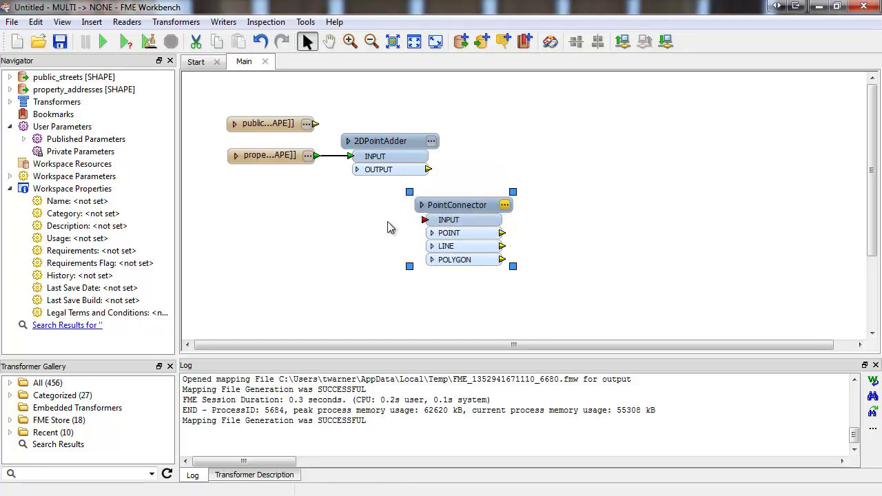
key("Delete")
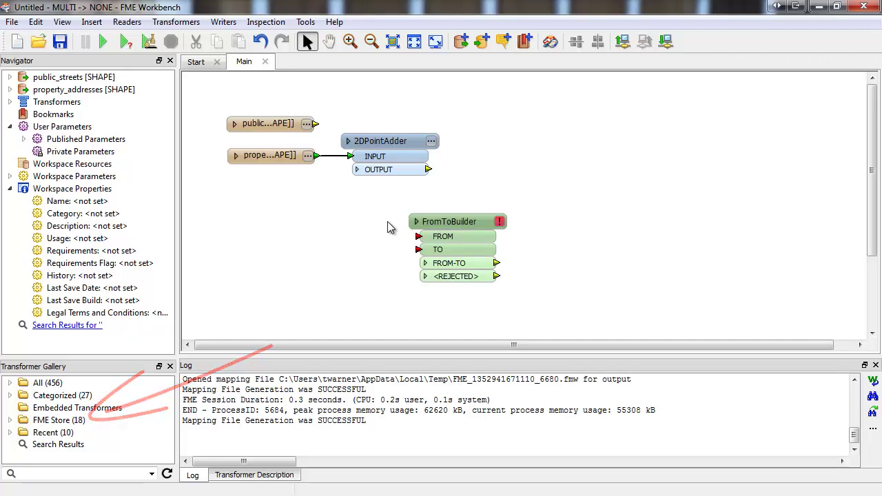
Replace the FromToBuilder with a ShortestPathFinder taking public_streets as NETWORK and 2DPointAdder as FROM-TO
key("ctrl+z")
type("sho")
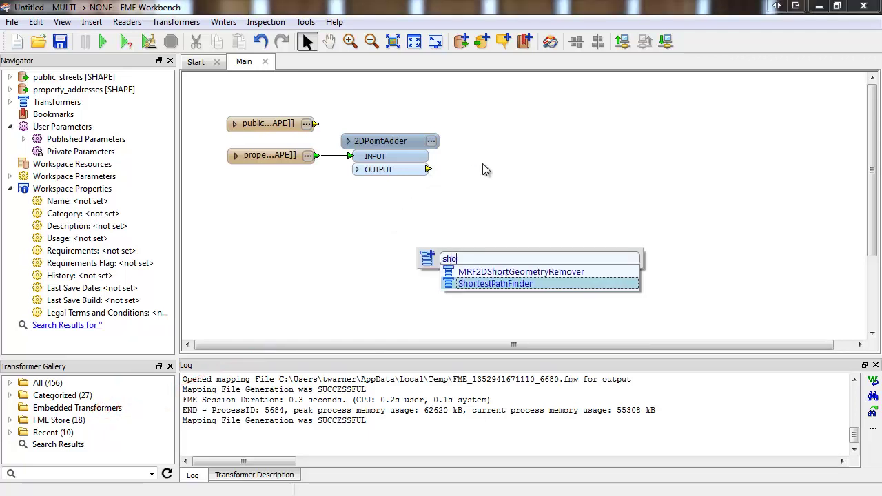
type("rt")
key("Return")
mouse_move(482, 172)
left_mouse_down()
mouse_move(510, 127)
mouse_move(508, 102)
left_mouse_up()
left_click_drag(460, 128, 434, 169)
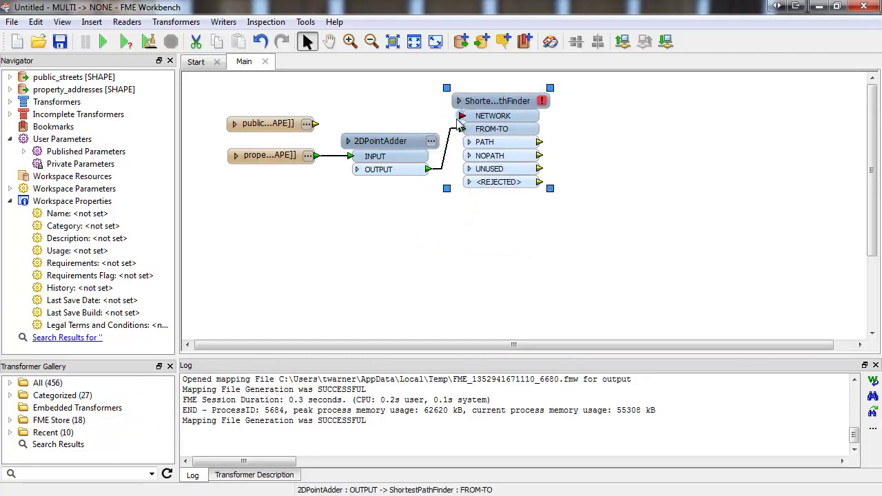
left_click_drag(460, 116, 315, 124)
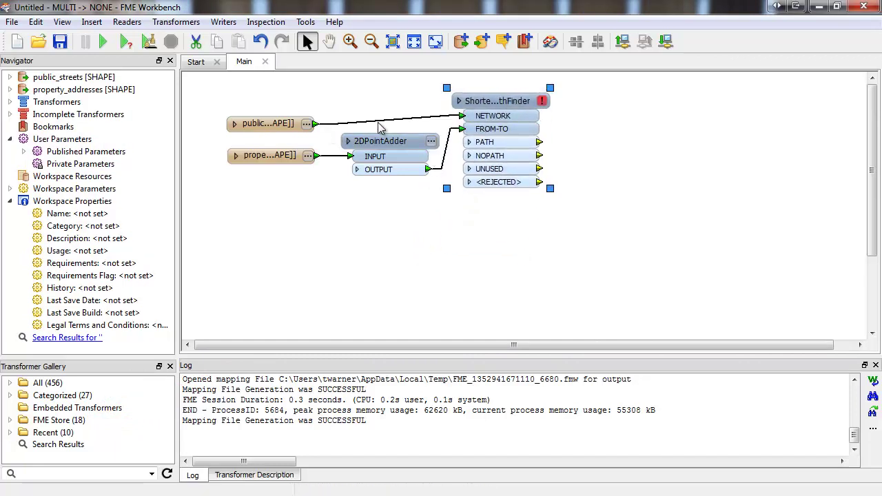
left_click(542, 101)
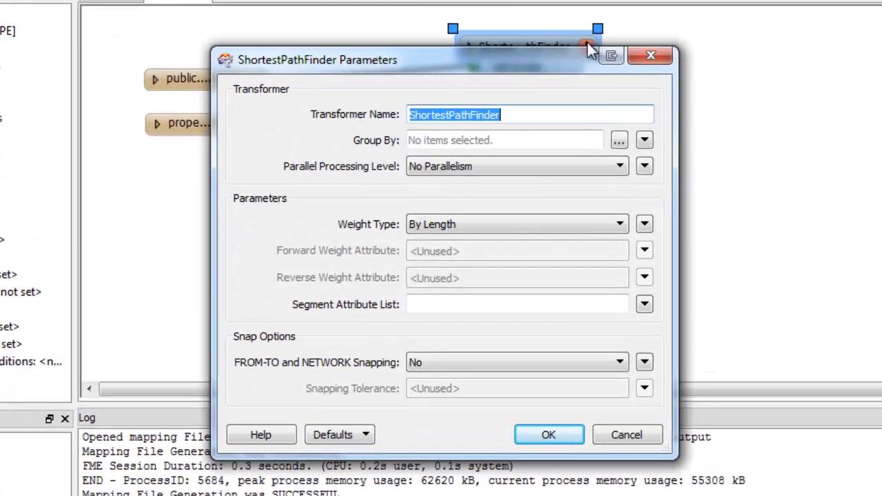
Keep ShortestPathFinder weight type By Length and enable FROM-TO/NETWORK snapping with tolerance 1000
left_click(610, 228)
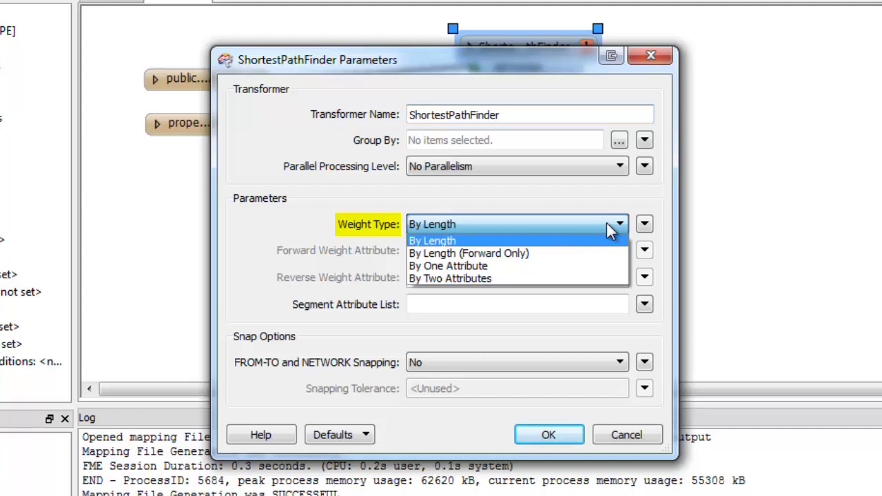
left_click(523, 279)
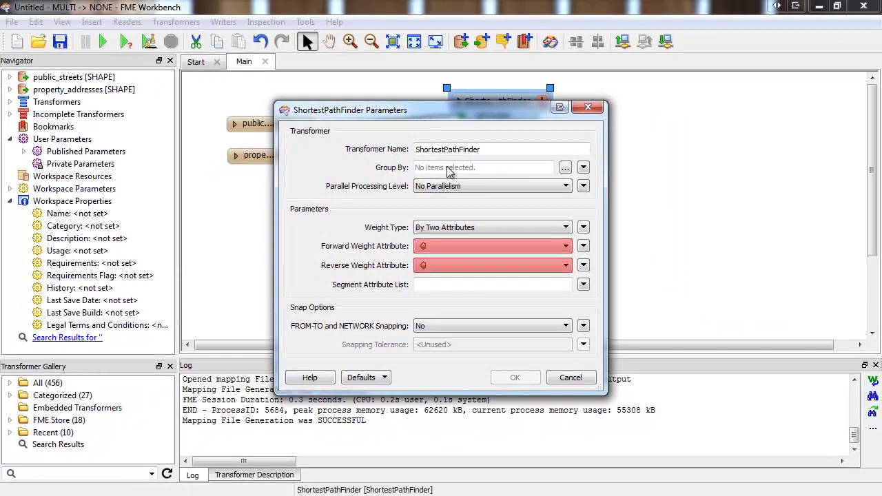
left_click(460, 227)
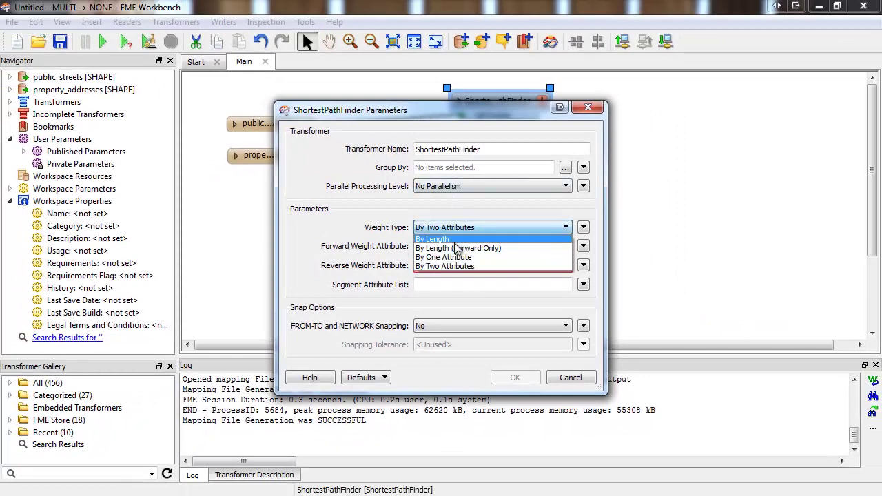
left_click(448, 240)
left_click_drag(397, 115, 394, 187)
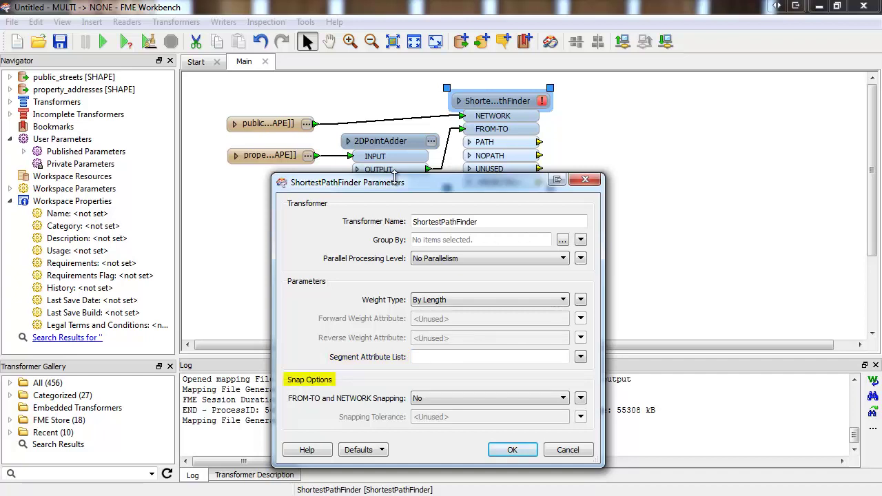
left_click(521, 399)
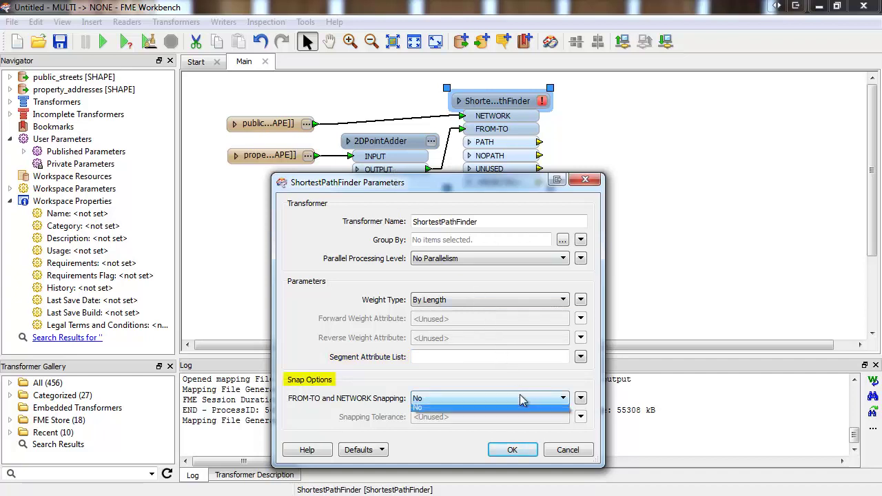
left_click(521, 412)
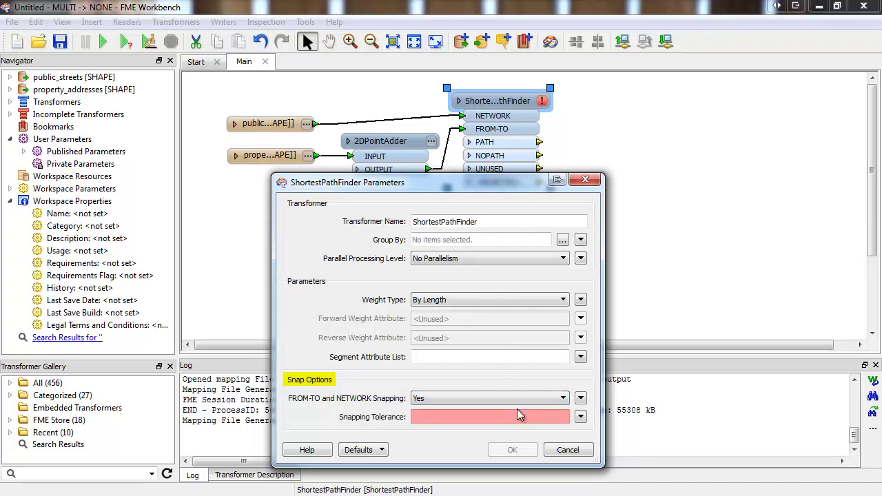
type("1000")
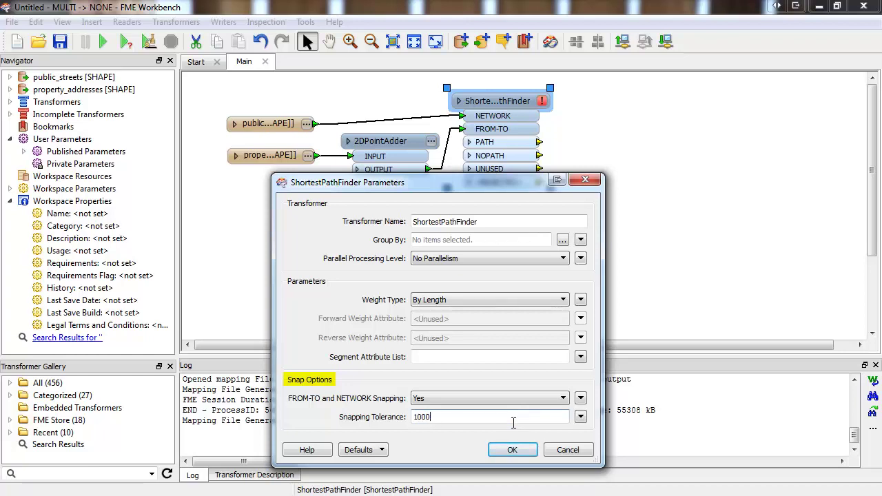
left_click(511, 449)
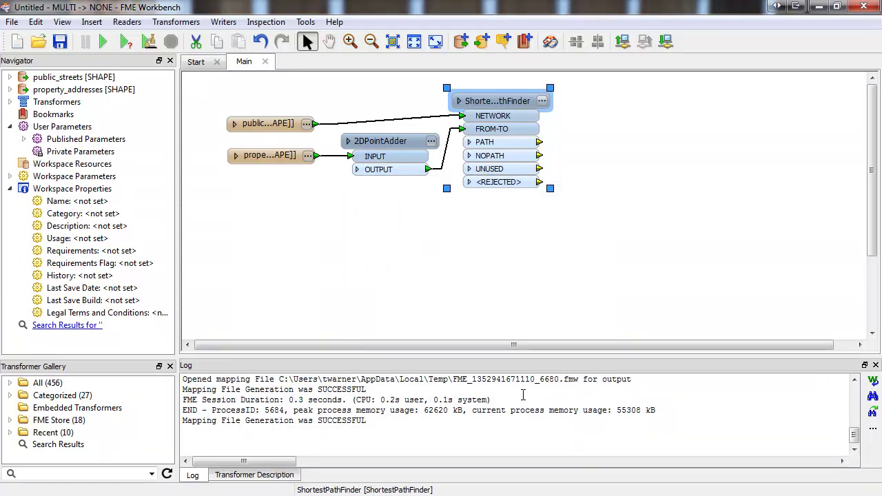
Limit the property_addresses reader's Max Features to Read to 500
left_click(9, 89)
left_click(37, 263)
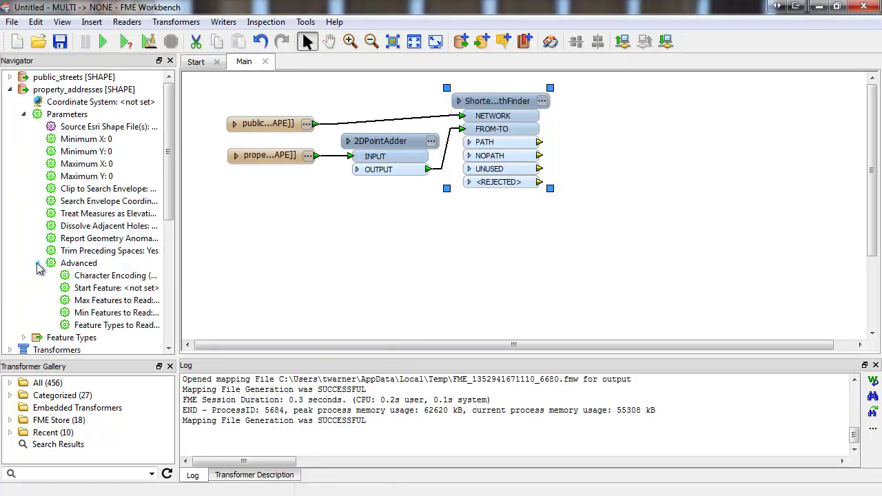
double_click(98, 301)
type("50")
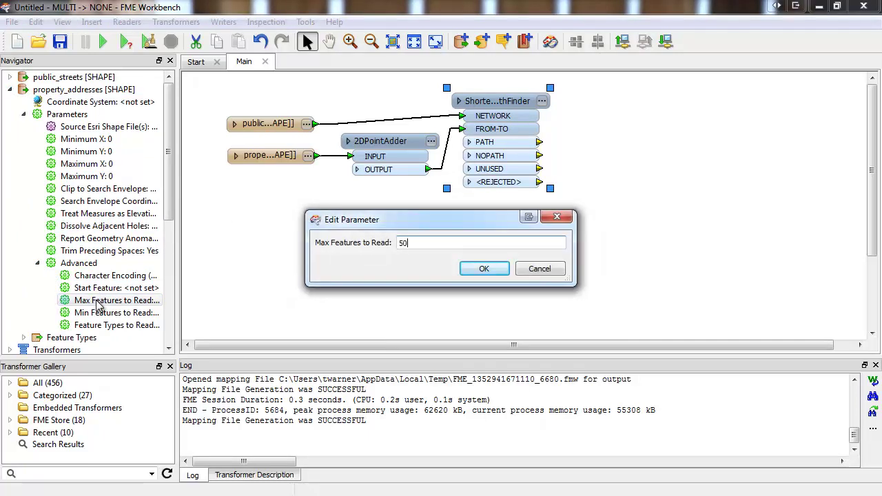
type("0")
left_click(483, 269)
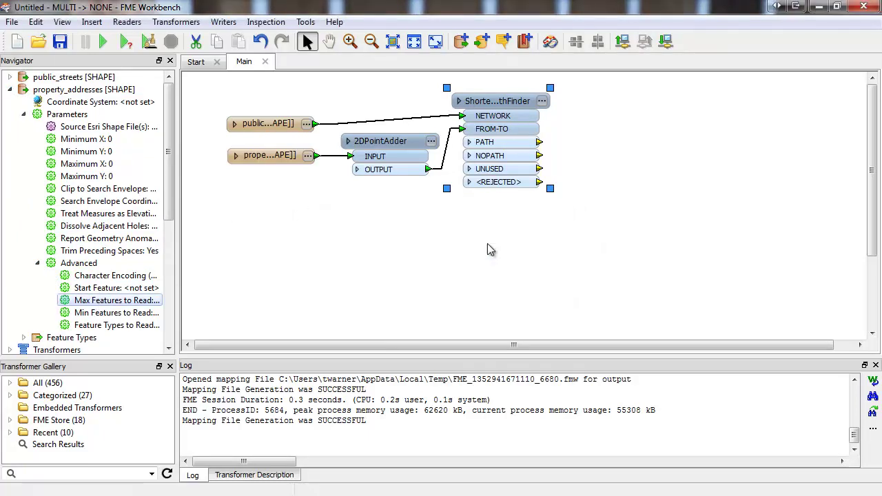
Attach an inspector named ShortestPaths to the ShortestPathFinder's PATH output
right_click(542, 144)
left_click(559, 151)
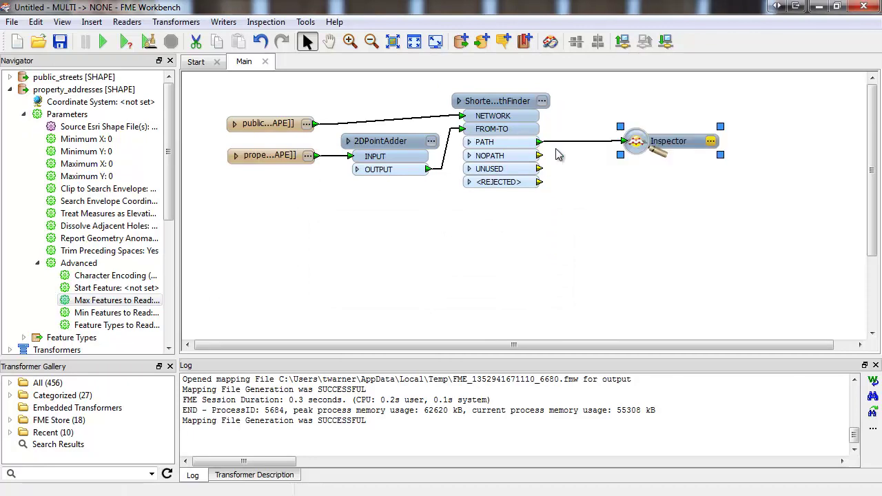
left_click(710, 141)
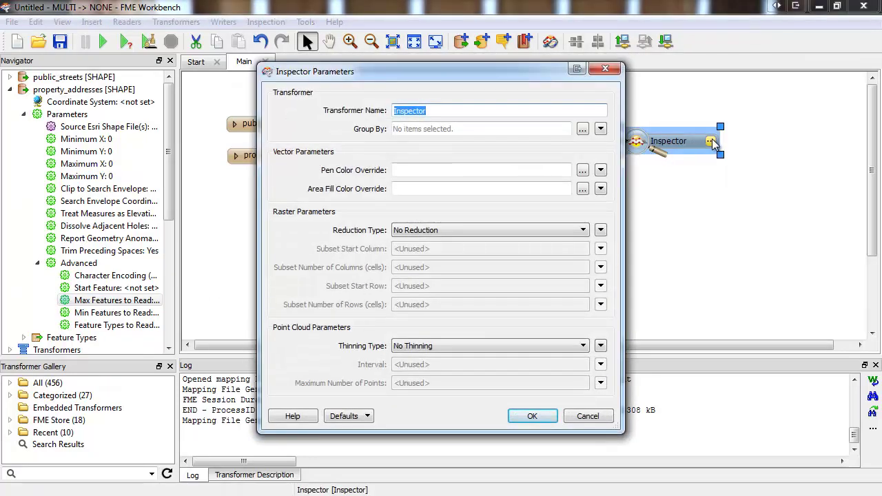
type("ShortestPaths")
key("Return")
Attach inspectors named Network and Addresses to the public_streets and property_addresses outputs
right_click(316, 124)
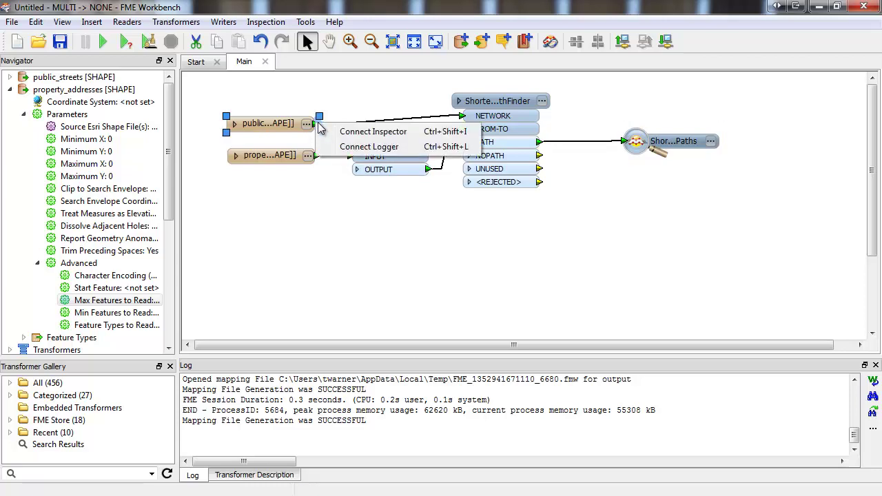
left_click(373, 131)
left_click(491, 125)
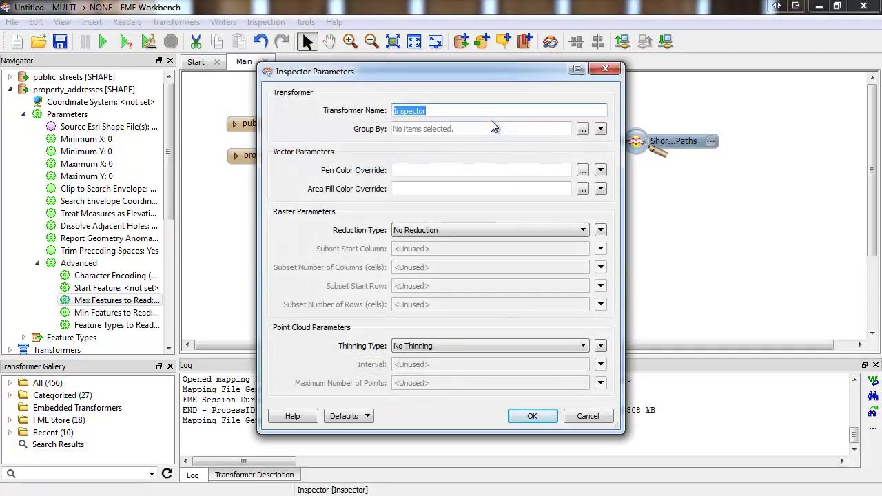
type("Network")
key("Return")
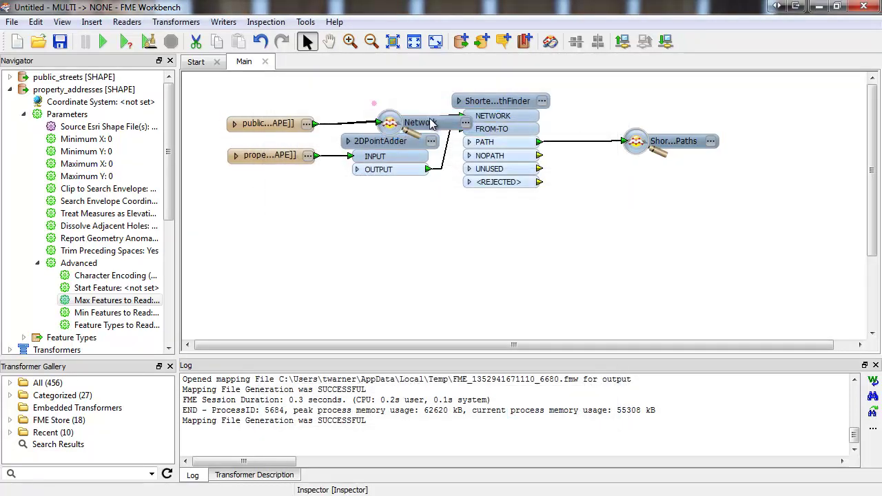
right_click(337, 159)
left_click(372, 165)
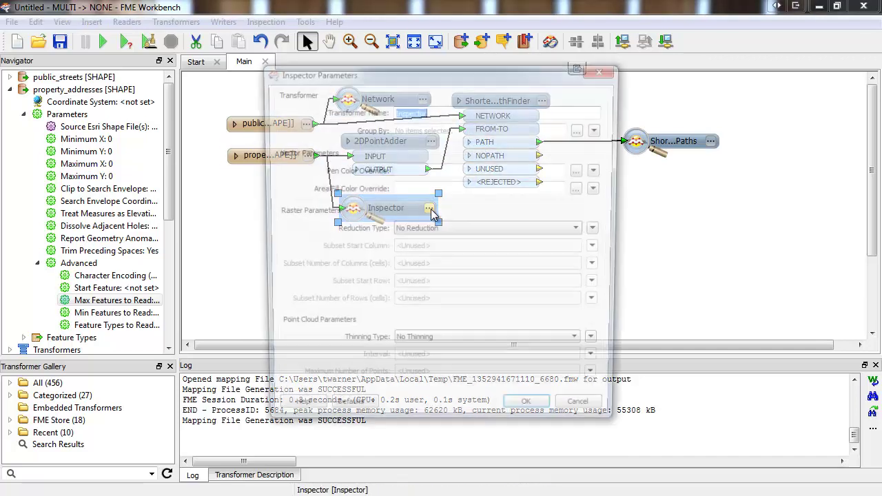
type("Addresses")
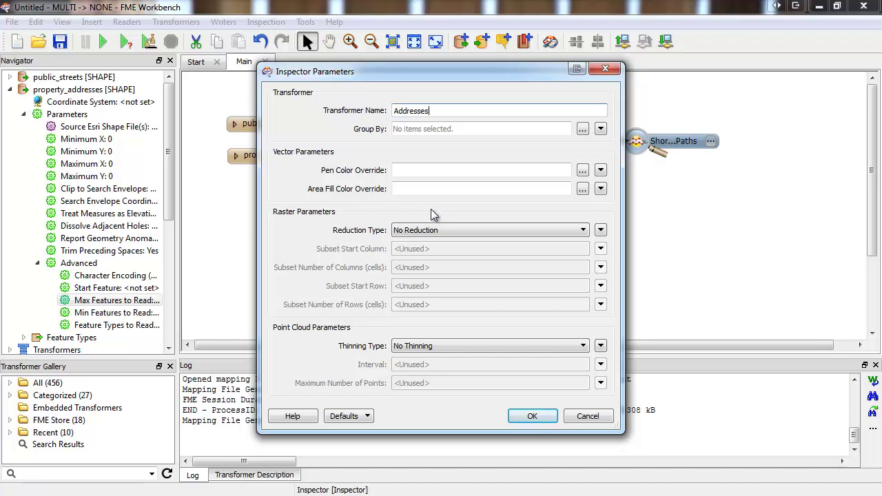
key("Return")
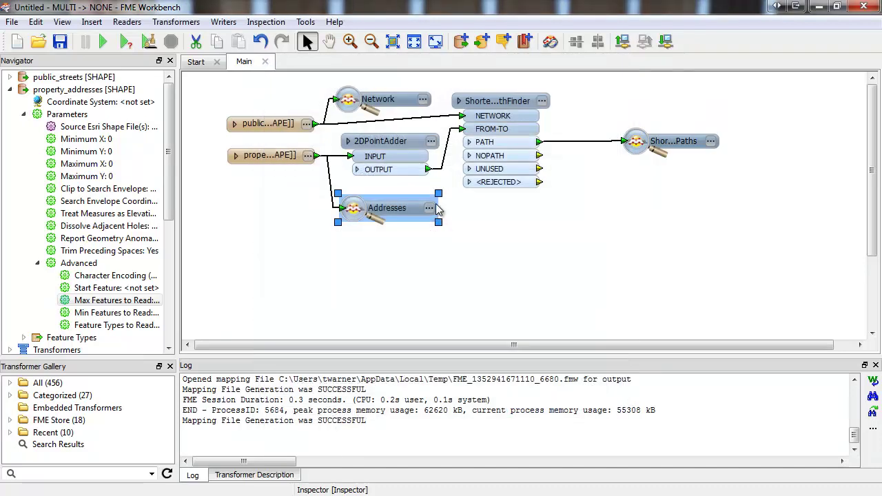
Paste the Vancouver General Hospital group with Creator and VGH, placing it lower right
left_click(472, 220)
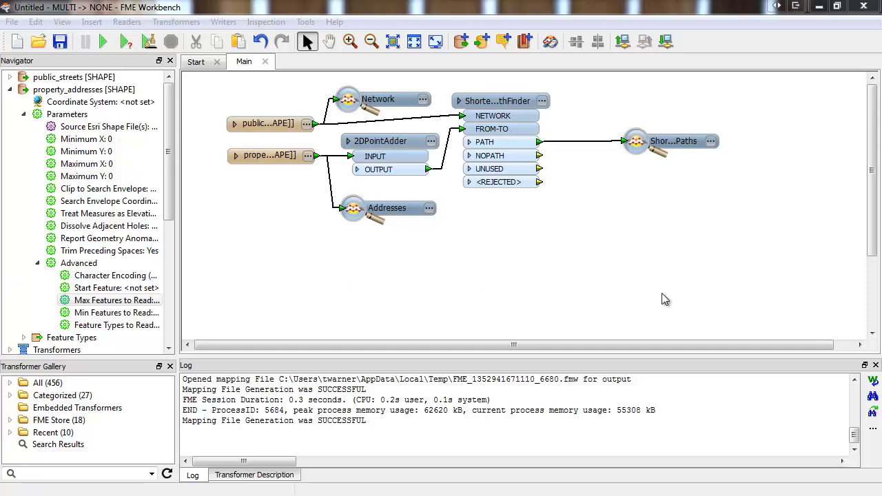
left_click(627, 239)
key("ctrl+v")
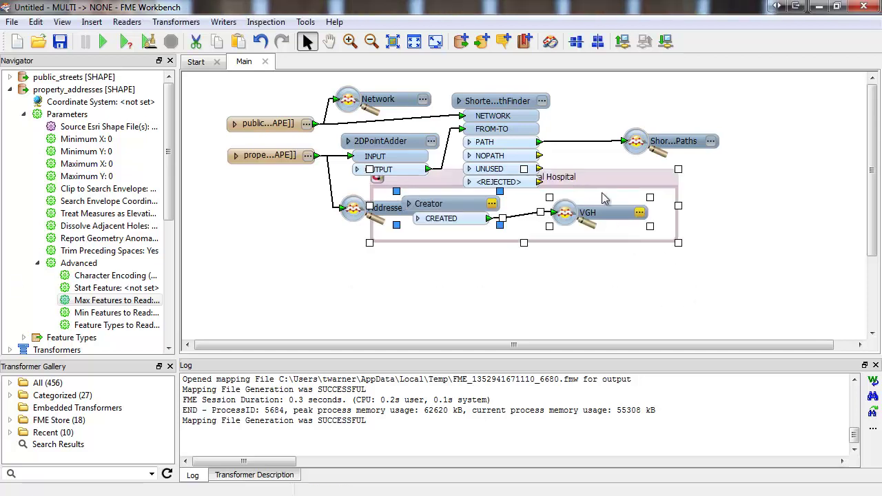
left_click_drag(601, 198, 723, 248)
left_click(423, 255)
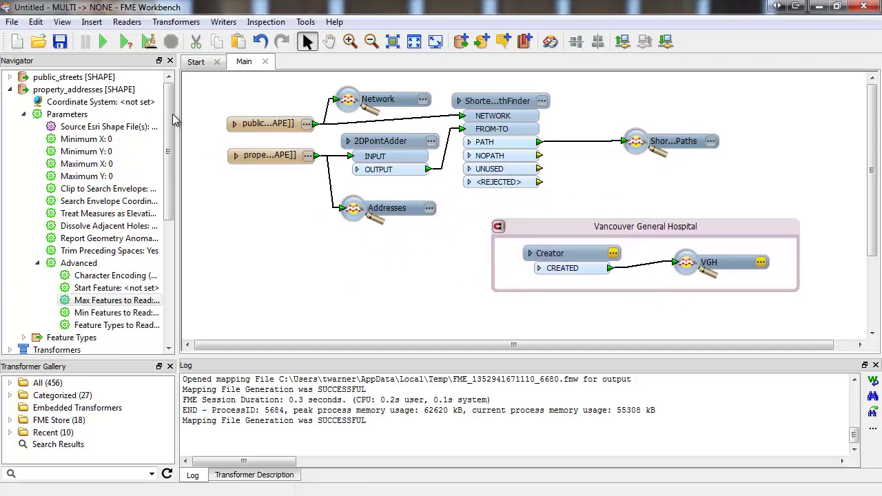
Run the workspace, hide the Network layer to review the 500 paths, then close Data Inspector
left_click(102, 42)
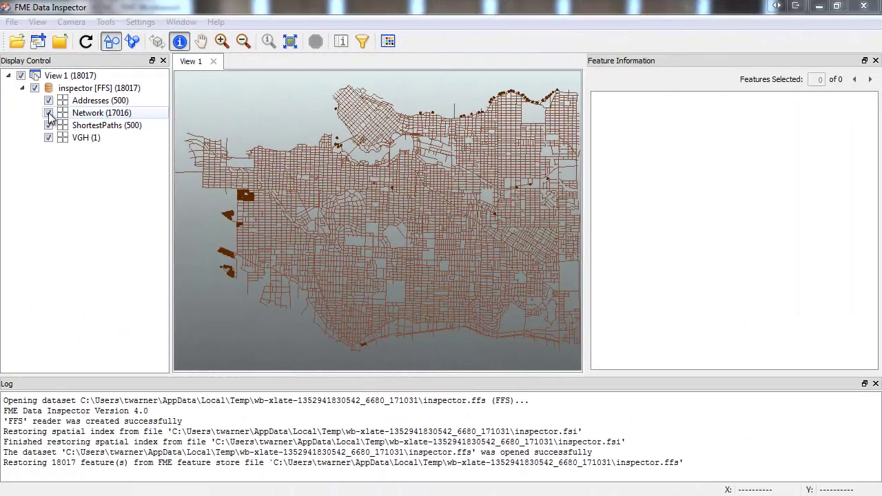
left_click(48, 113)
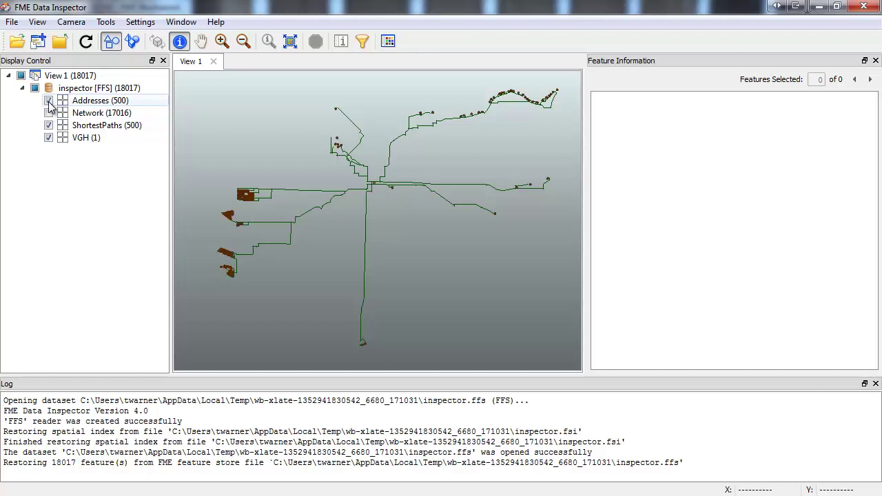
left_click(48, 139)
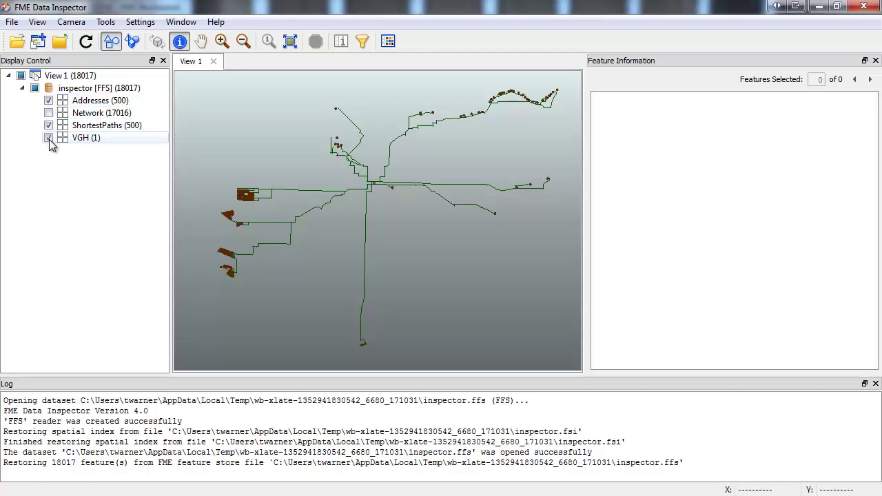
left_click(862, 8)
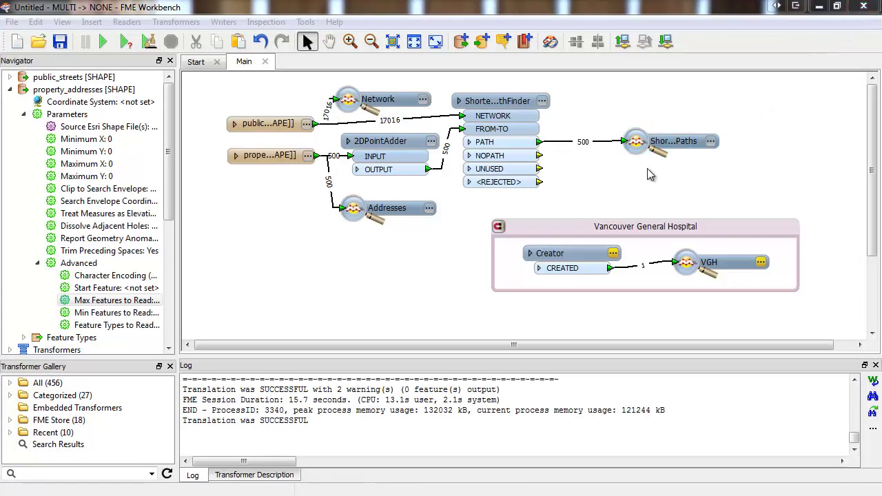
Insert a TestFilter into the PATH to ShortestPaths connection
left_click(569, 143)
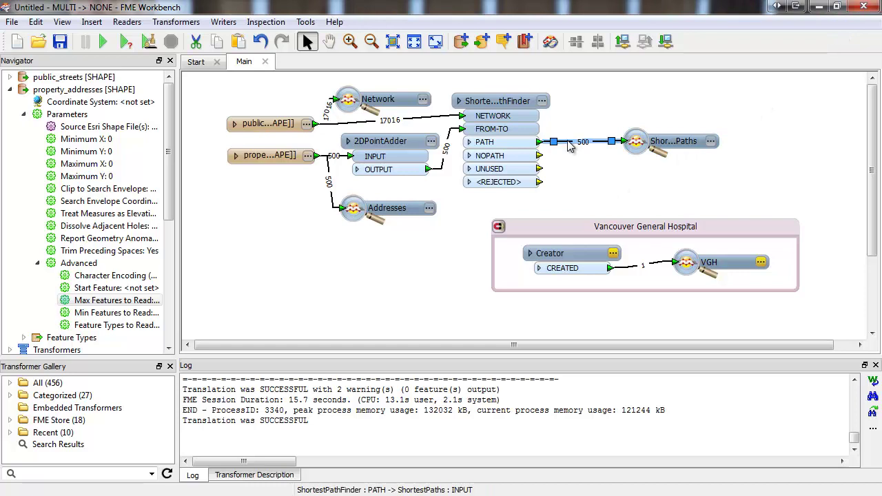
type("testfi")
key("Return")
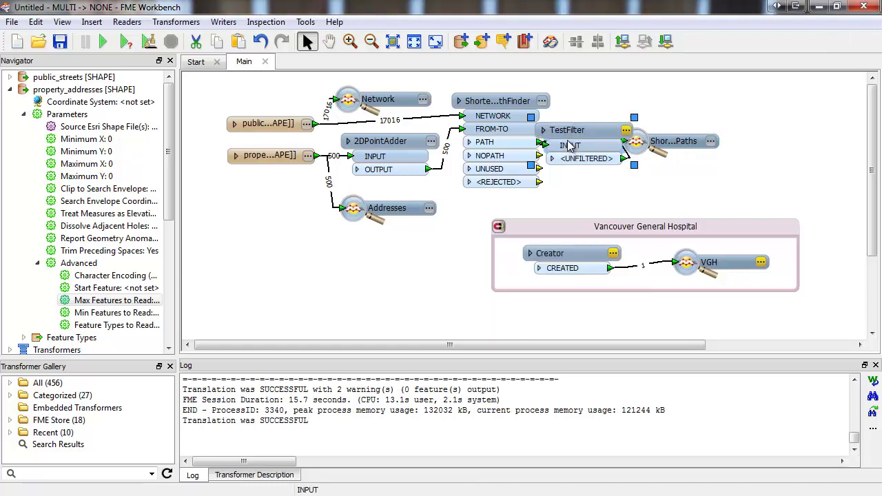
Try CIVIC_NO as a TestFilter test condition, then cancel without saving any conditions
left_click(626, 130)
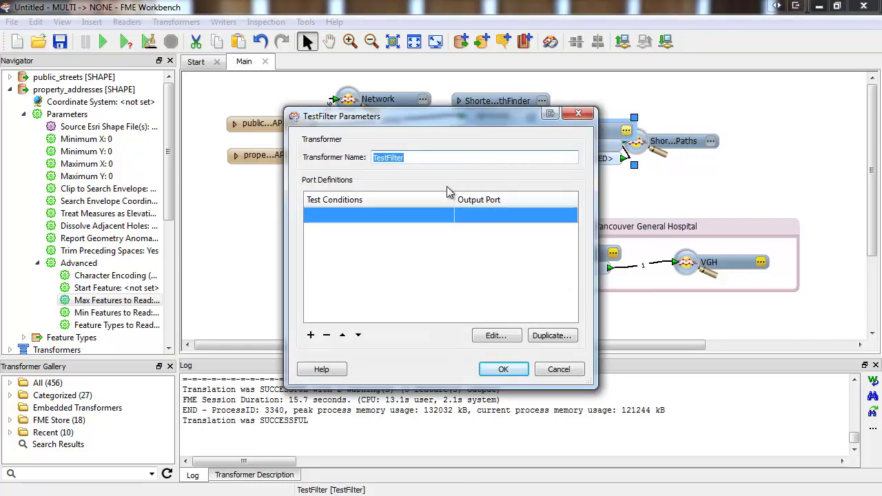
double_click(435, 217)
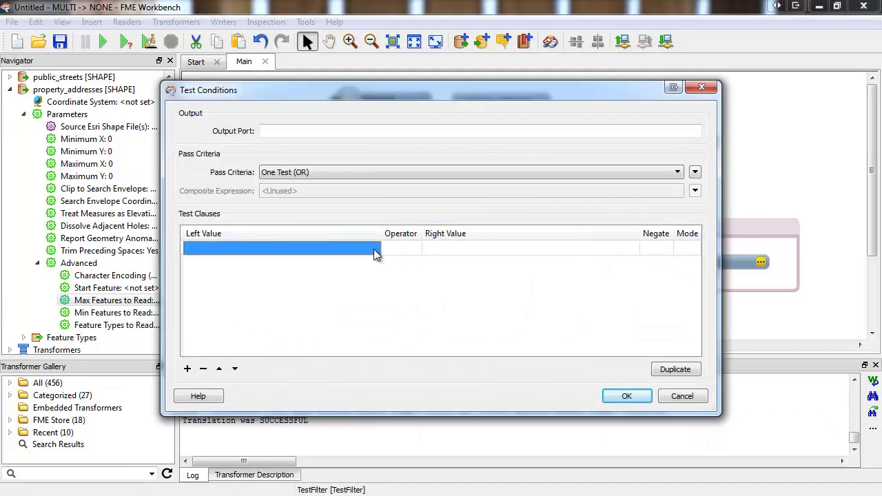
left_click(375, 249)
mouse_move(509, 263)
left_click(540, 265)
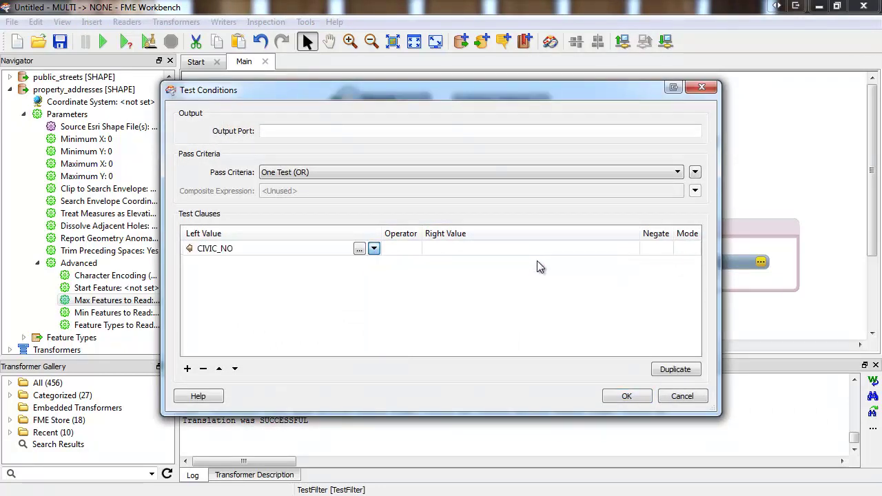
left_click(616, 249)
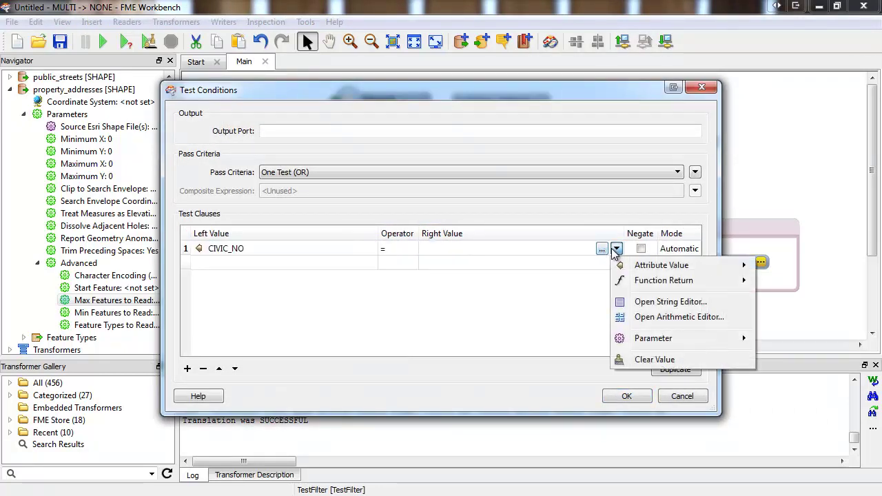
mouse_move(618, 338)
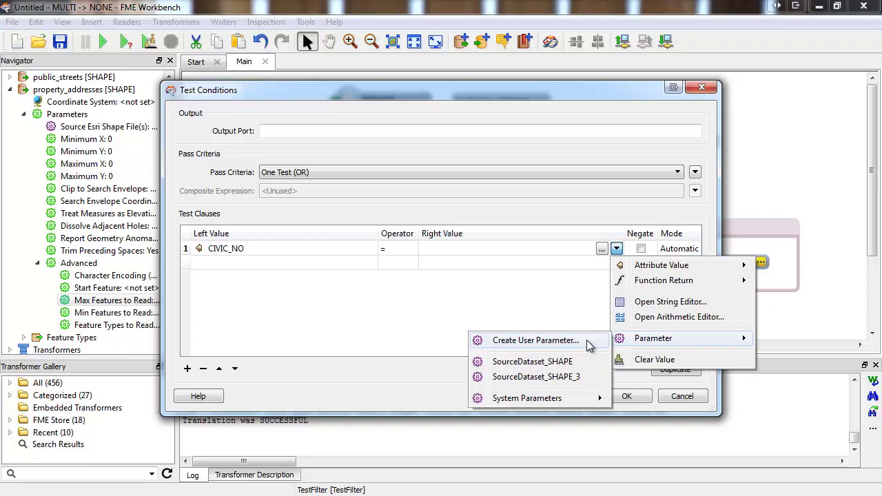
left_click(681, 396)
left_click(680, 396)
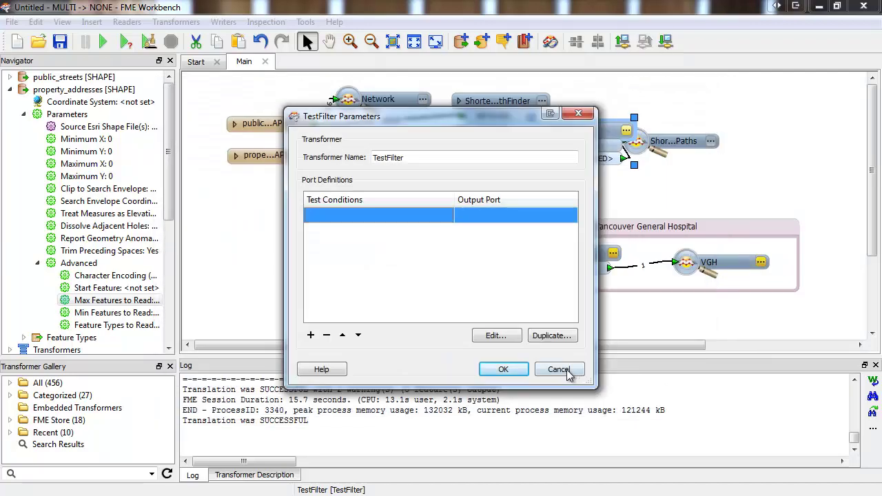
left_click(564, 371)
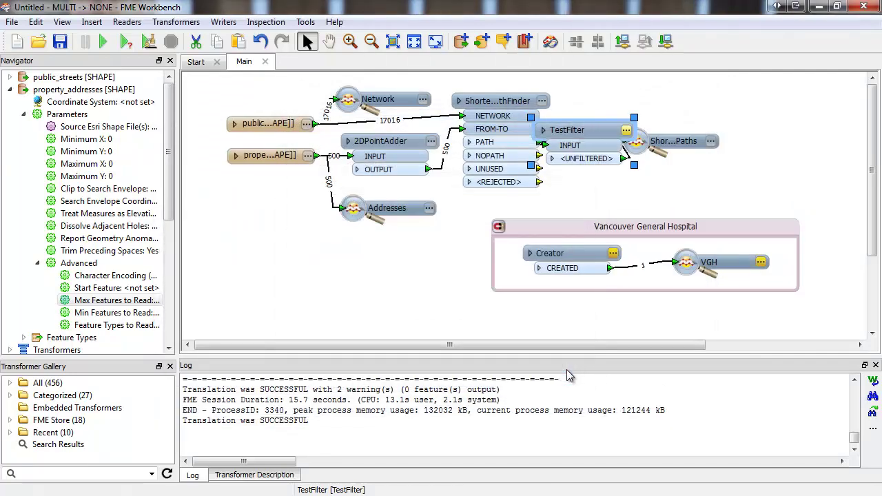